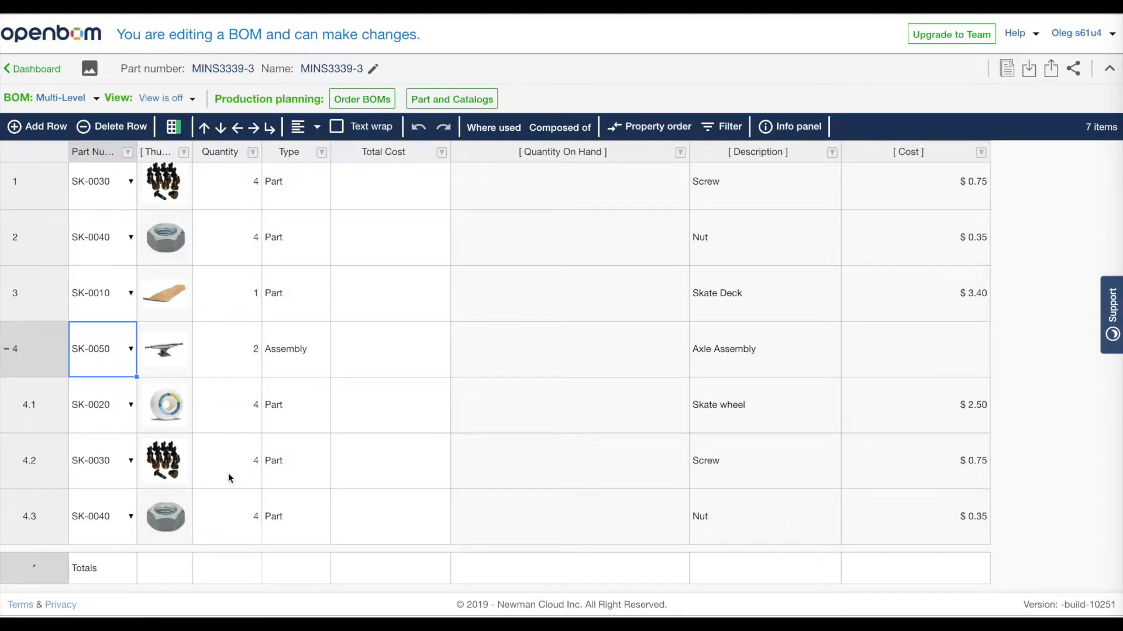
Narrow the thumbnail column of the multi-level BOM slightly.
{"action": "left_click", "coordinate": [135, 533]}
{"action": "left_click", "coordinate": [166, 472]}
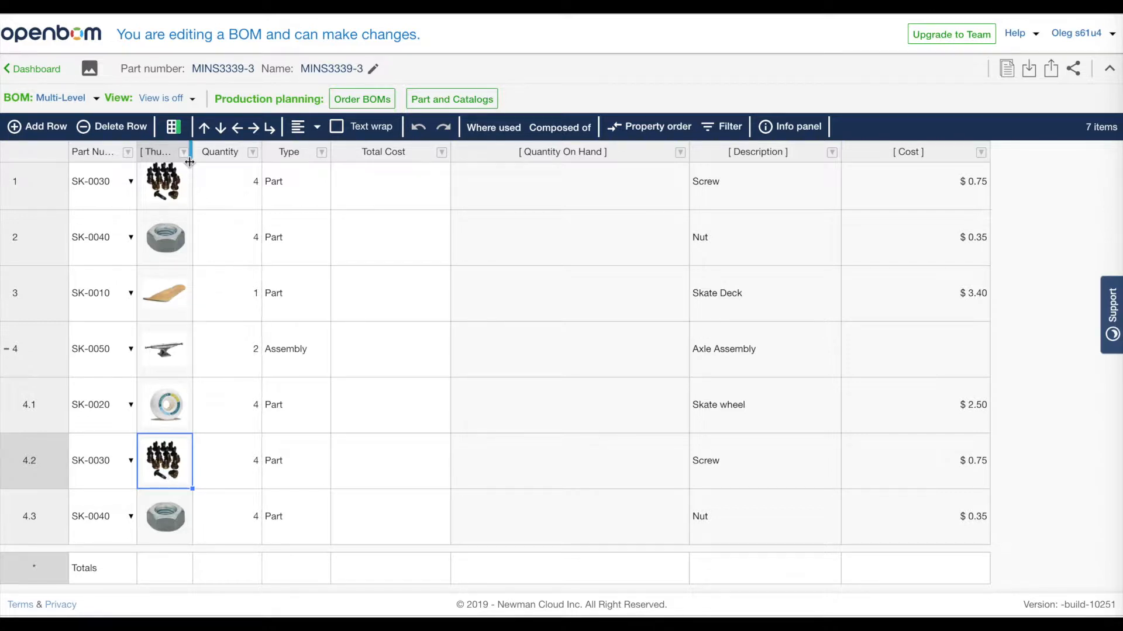
{"action": "left_click_drag", "start_coordinate": [187, 159], "coordinate": [179, 159]}
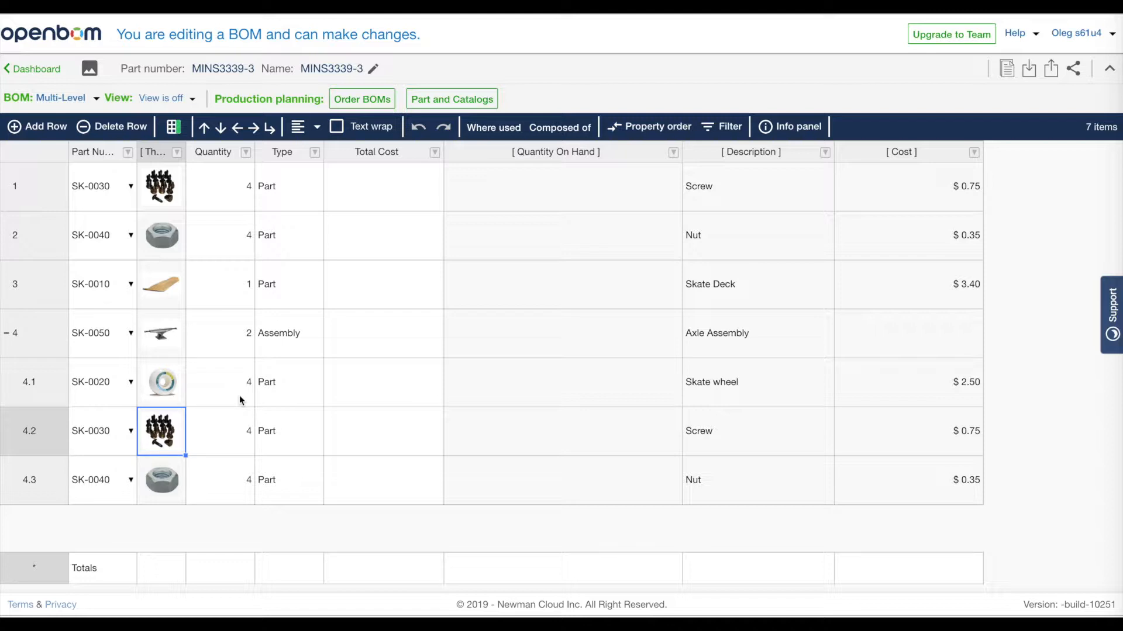
View the BOM in its Flattened form and return it to Multi-Level.
{"action": "left_click", "coordinate": [470, 341]}
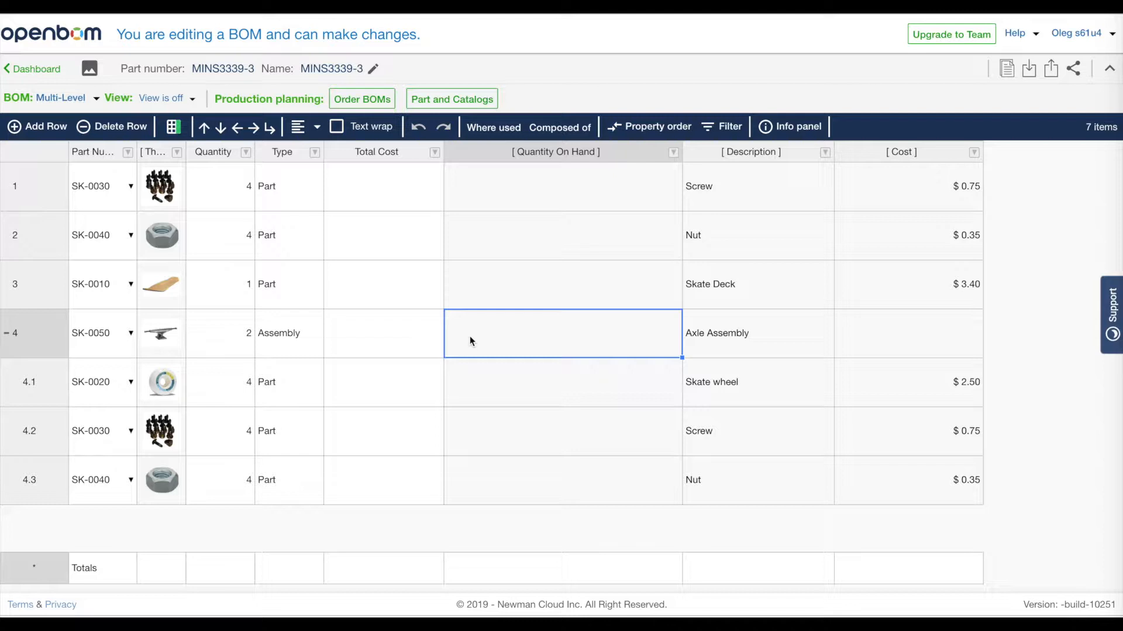
{"action": "left_click", "coordinate": [102, 98]}
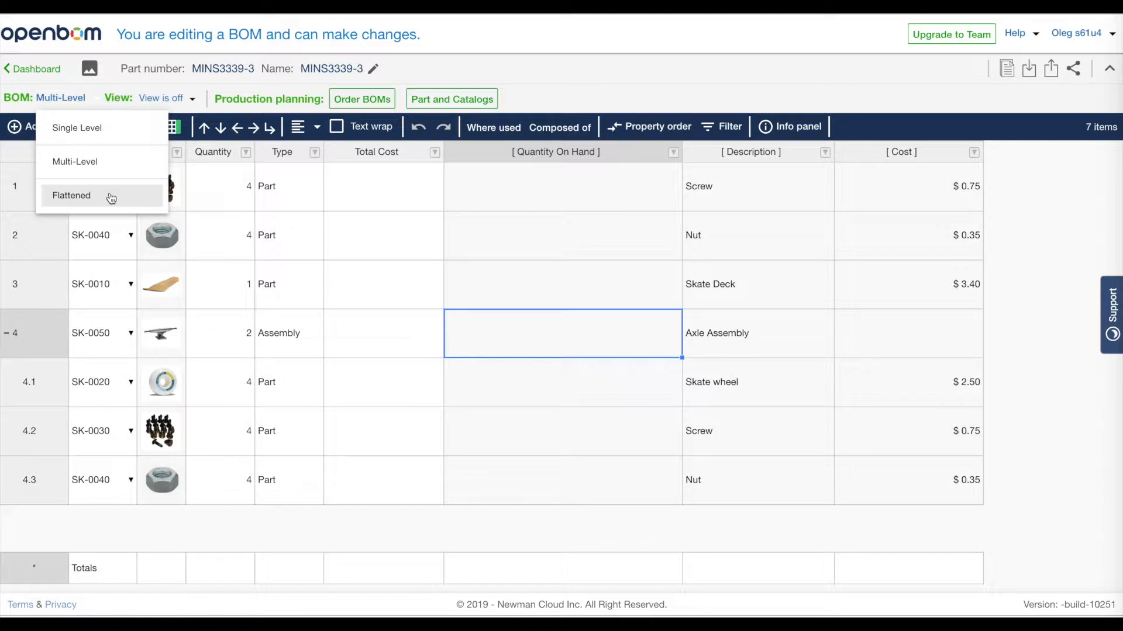
{"action": "left_click", "coordinate": [111, 197]}
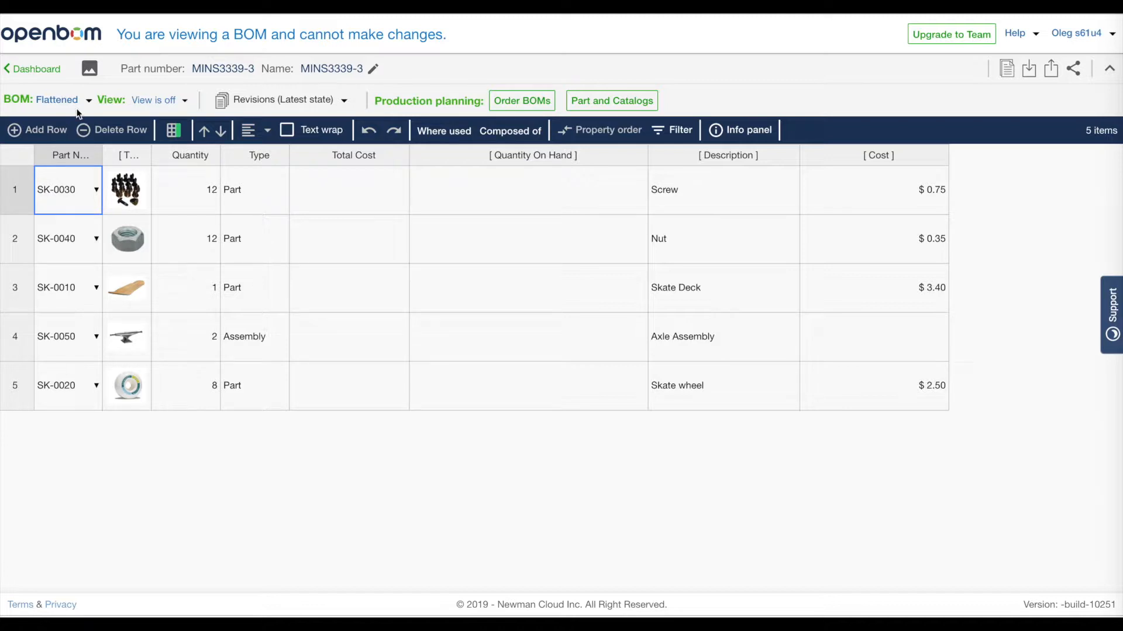
{"action": "left_click", "coordinate": [60, 101]}
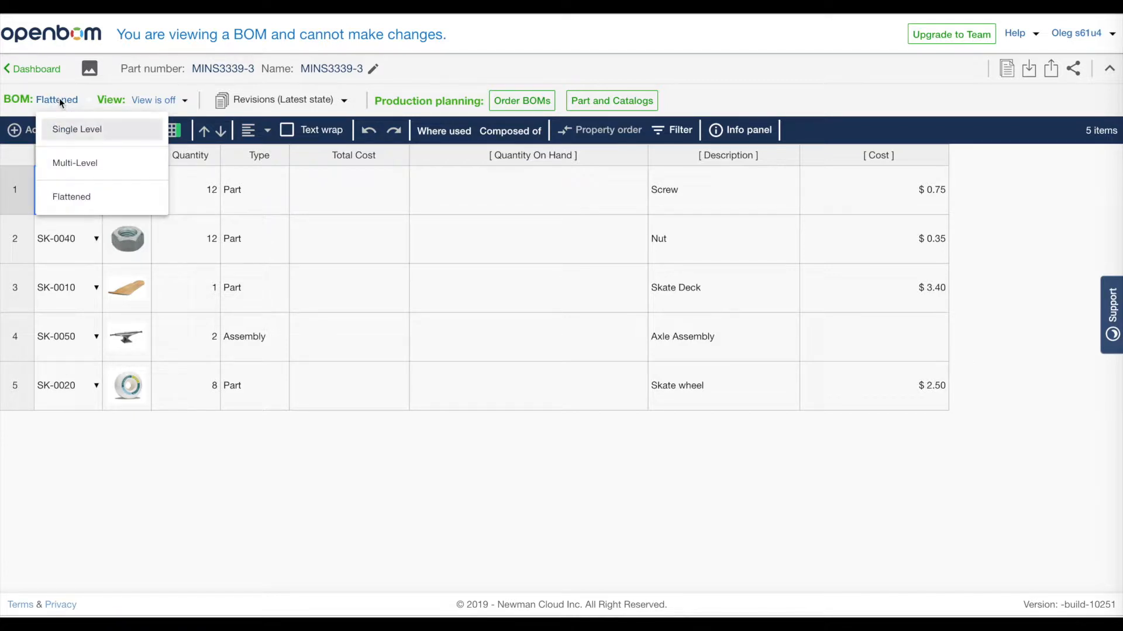
{"action": "left_click", "coordinate": [84, 162]}
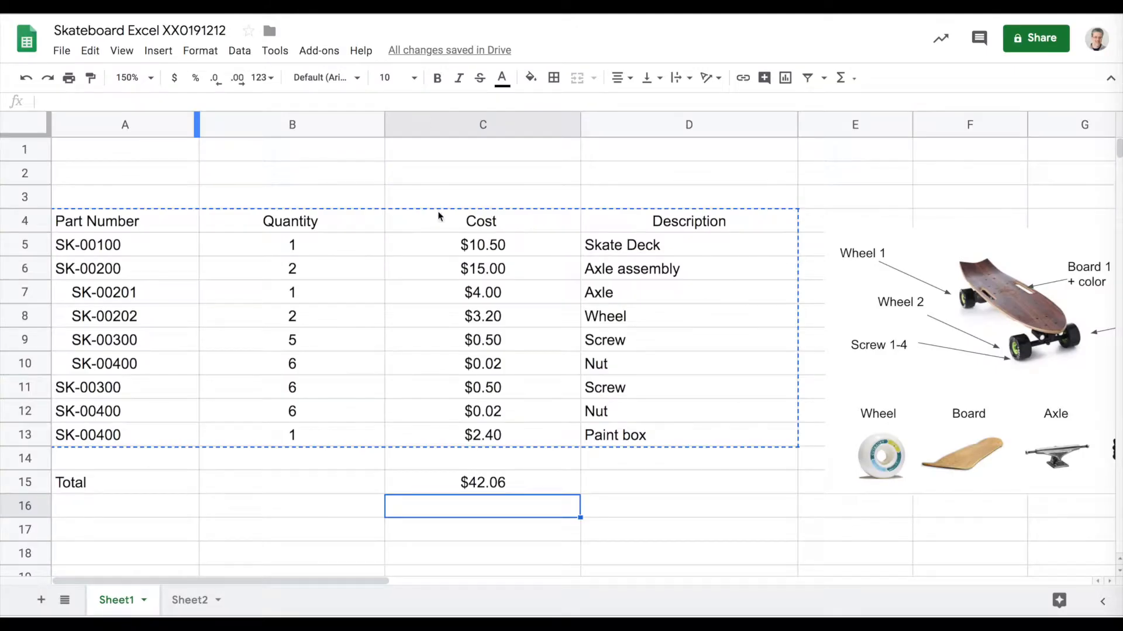
In the Skateboard Excel spreadsheet in Google Sheets, examine the Total cost formula in C15 and the axle assembly's indented sub-part numbers.
{"action": "left_click", "coordinate": [531, 489]}
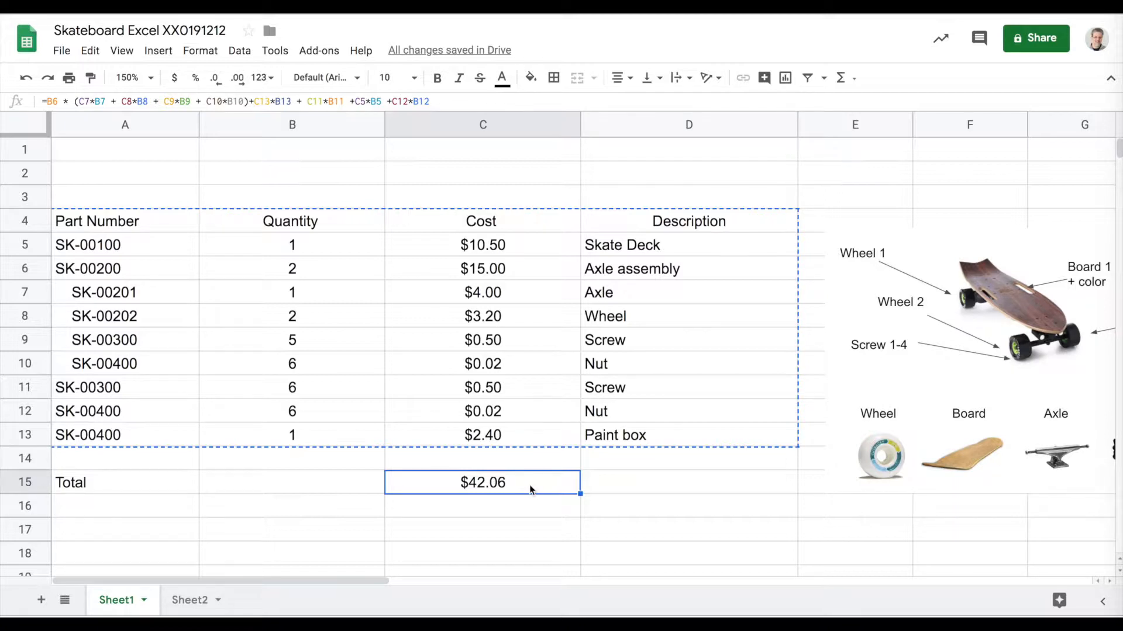
{"action": "double_click", "coordinate": [518, 484]}
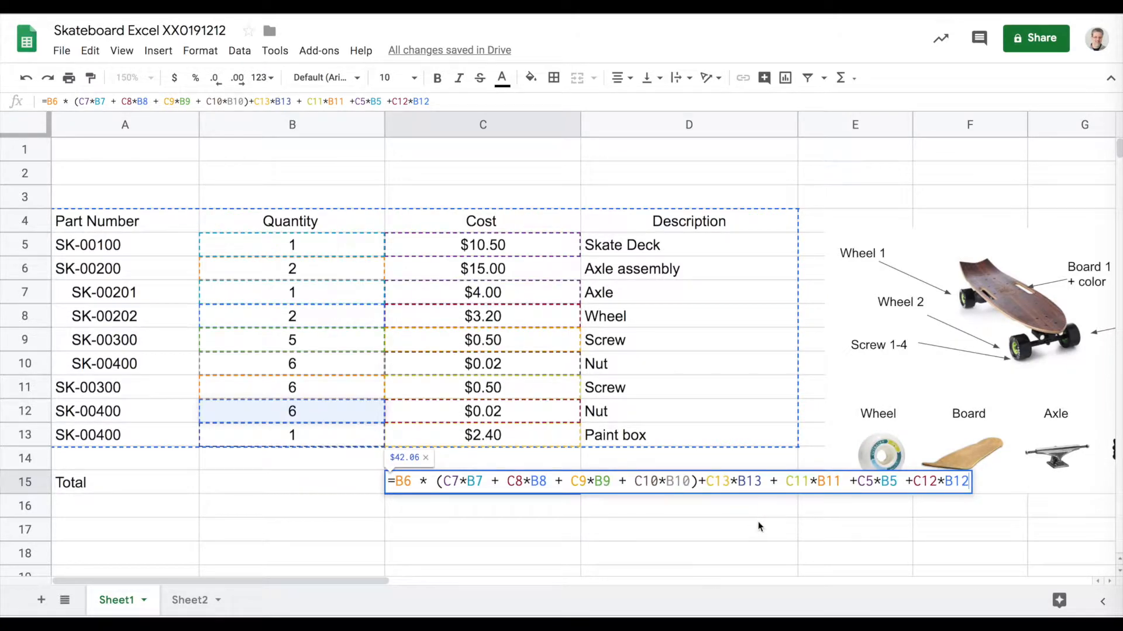
{"action": "left_click", "coordinate": [722, 517]}
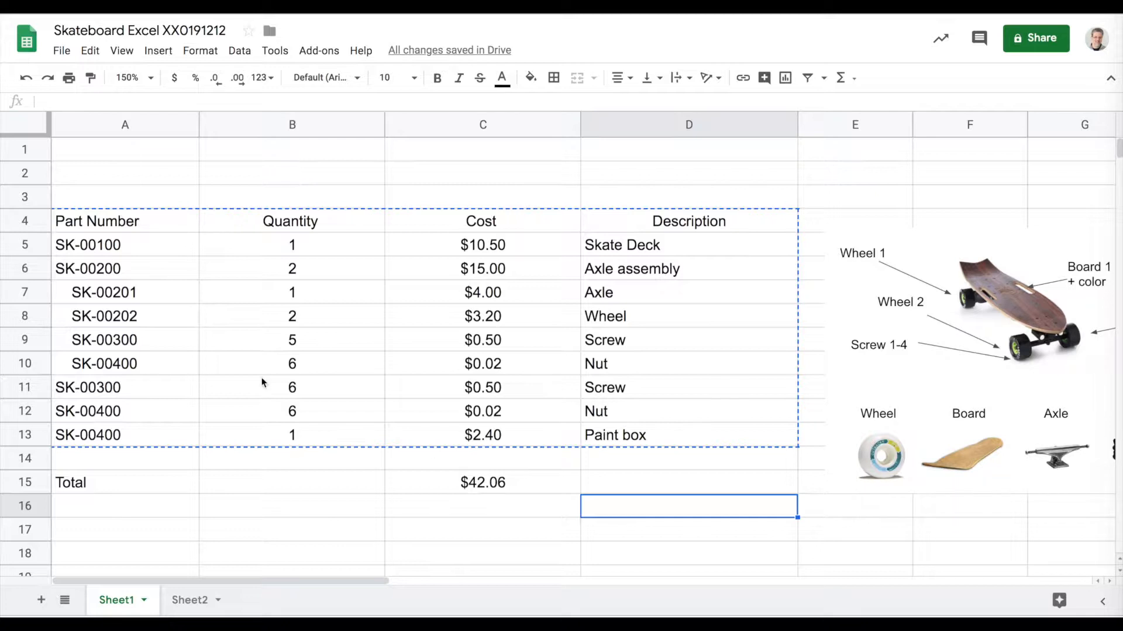
{"action": "left_click", "coordinate": [119, 313]}
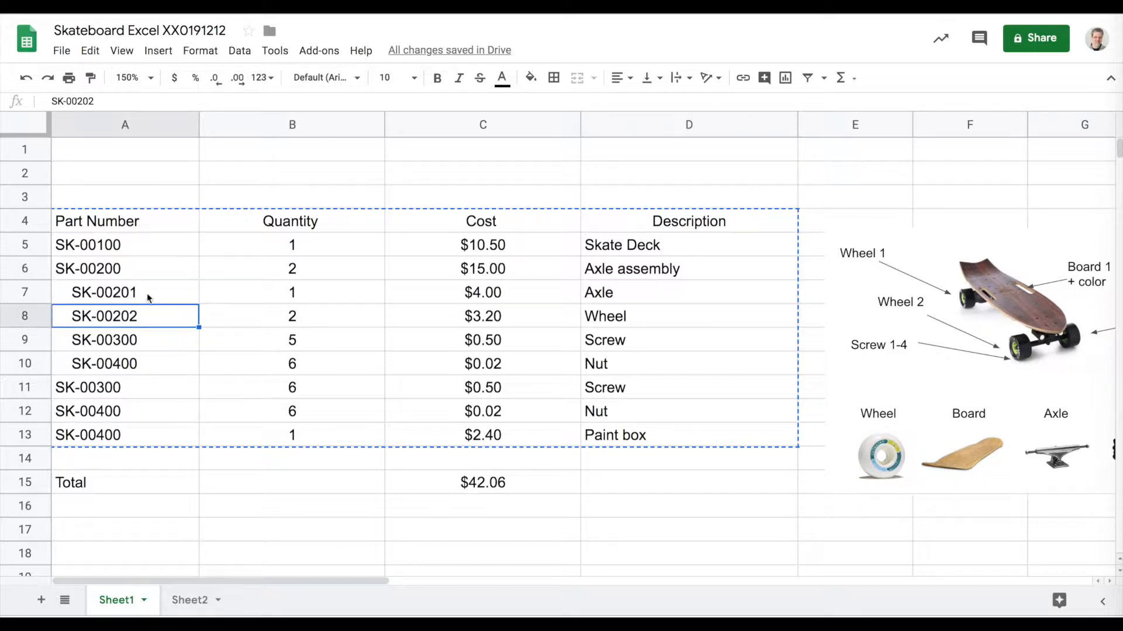
{"action": "left_click", "coordinate": [67, 292]}
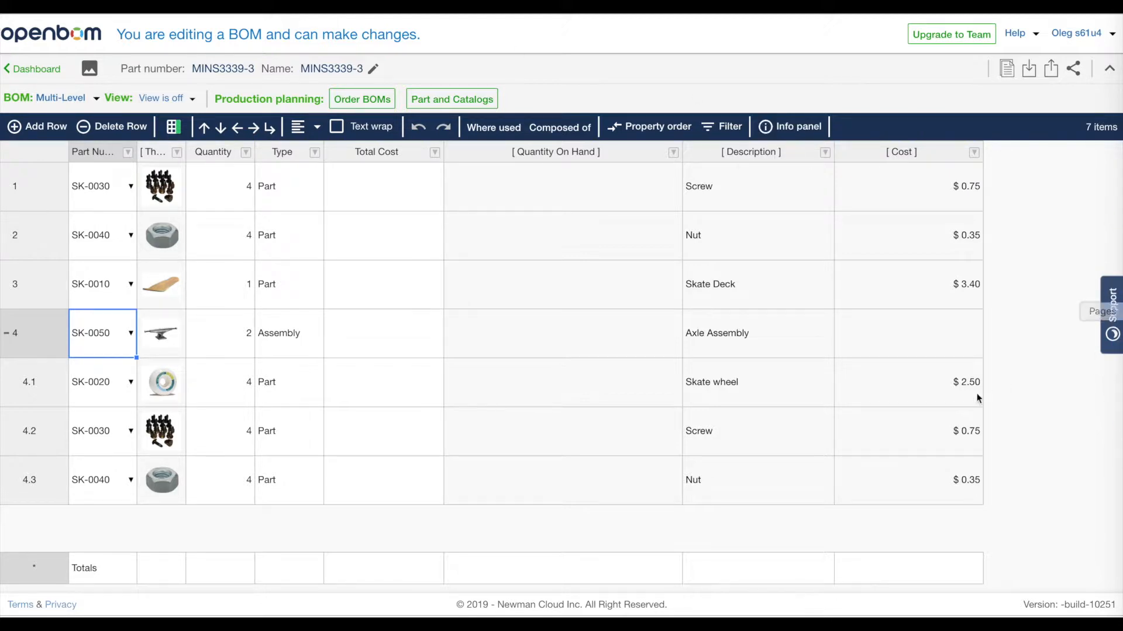
Back in the OpenBOM multi-level BOM, check the nut's Cost inside the axle assembly and at the top level.
{"action": "left_click", "coordinate": [202, 482]}
{"action": "left_click", "coordinate": [163, 483]}
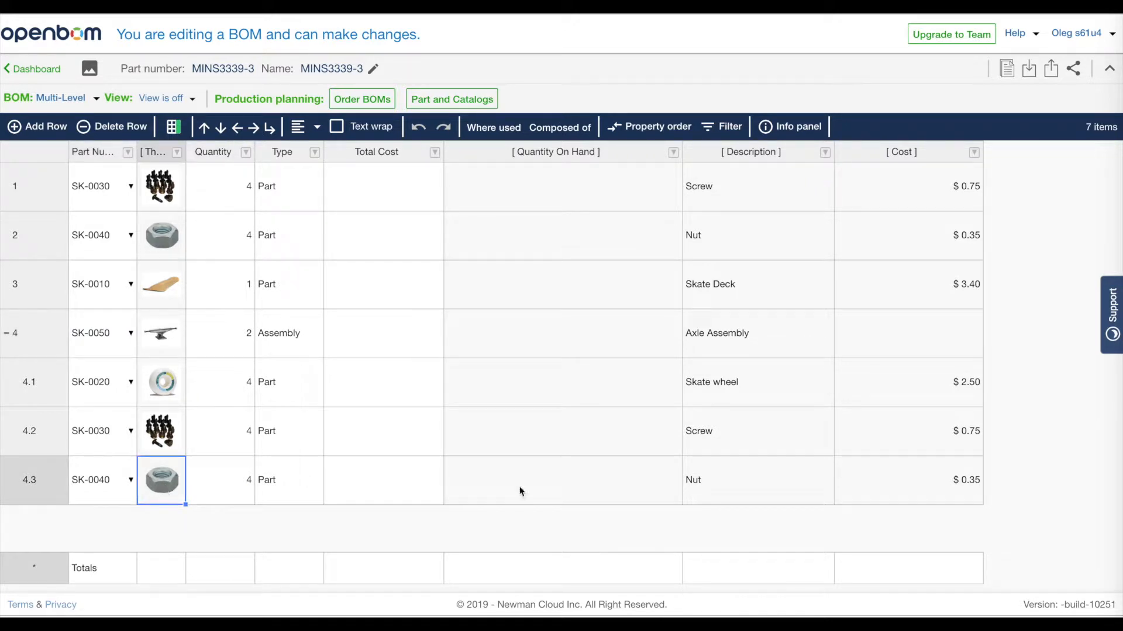
{"action": "left_click", "coordinate": [901, 490]}
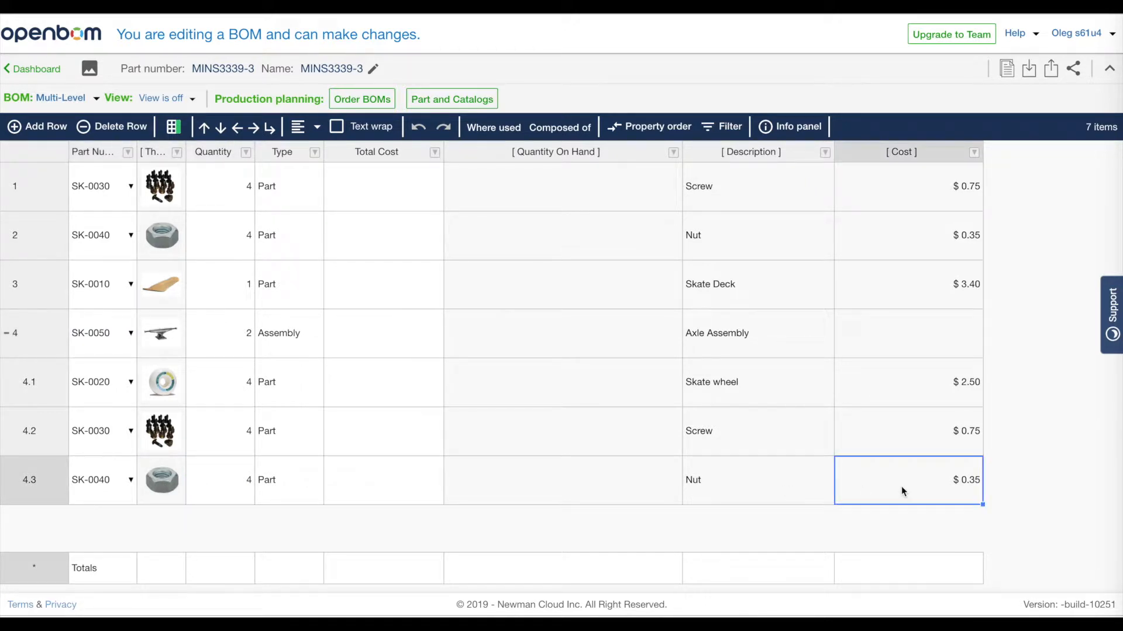
{"action": "left_click", "coordinate": [893, 235]}
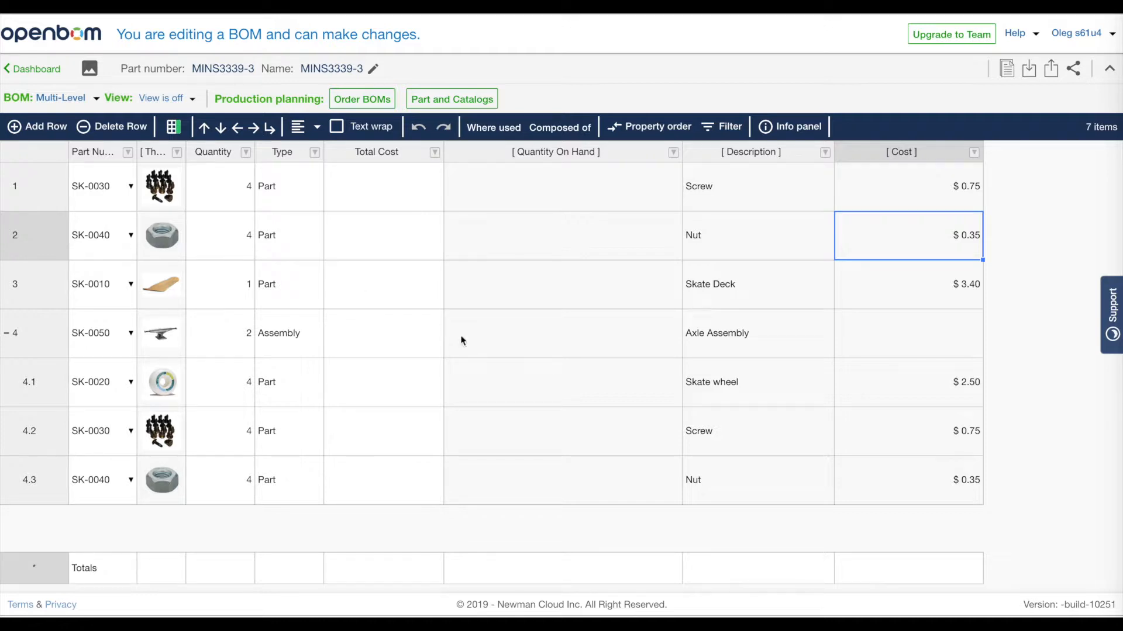
Build the formula Cost * Quantity for the Total Cost column, starting from the first screw row.
{"action": "left_click", "coordinate": [397, 235]}
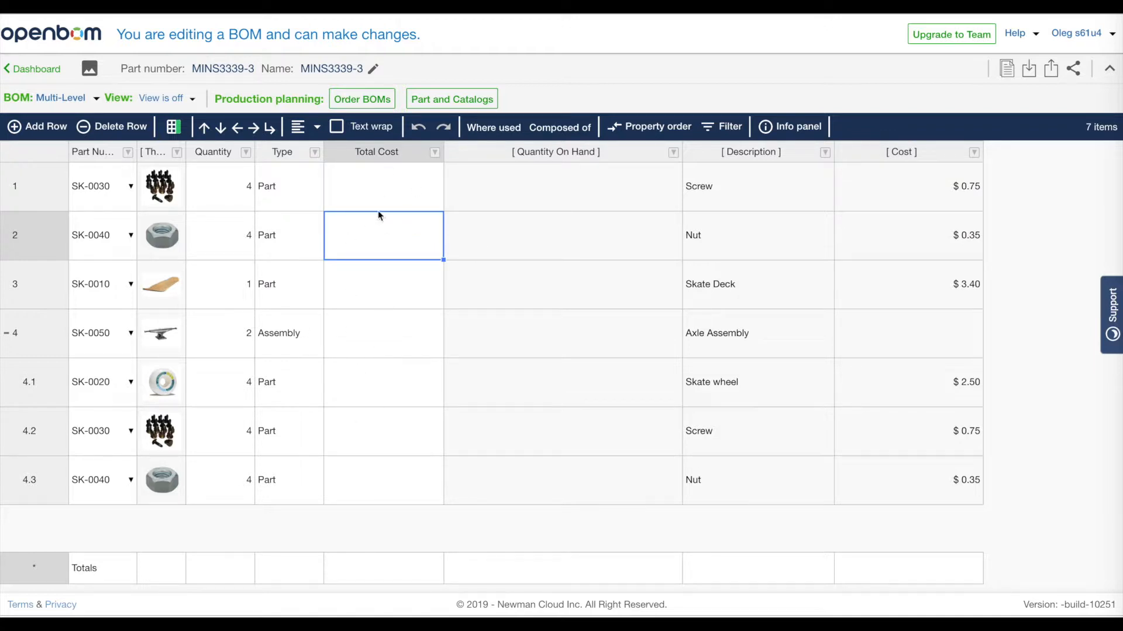
{"action": "left_click", "coordinate": [434, 153]}
{"action": "left_click", "coordinate": [398, 186]}
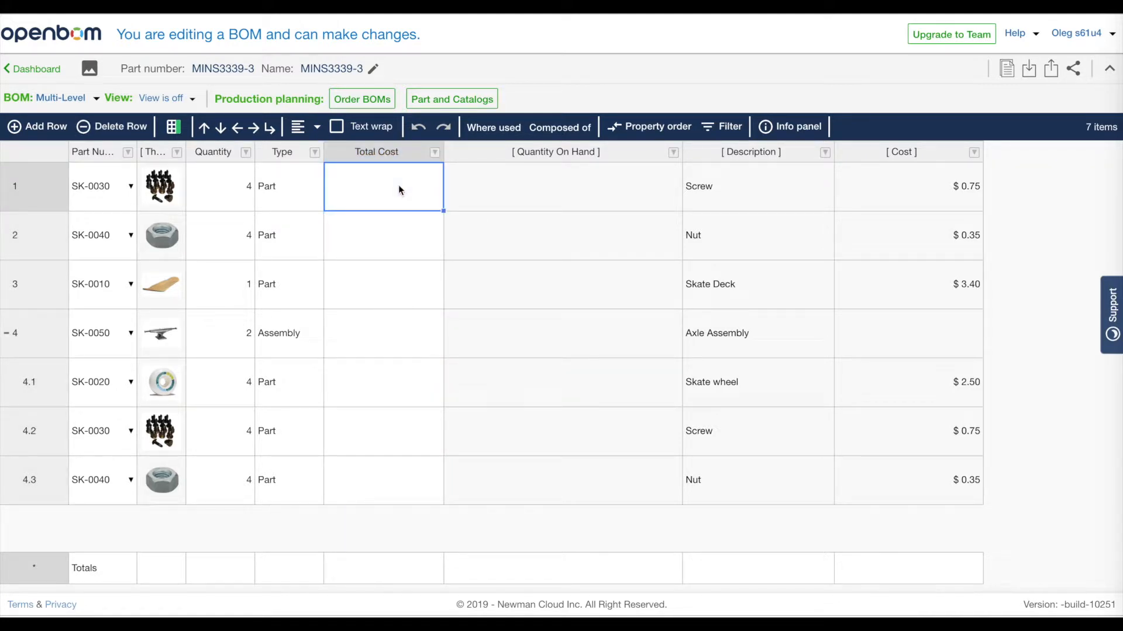
{"action": "right_click", "coordinate": [398, 185]}
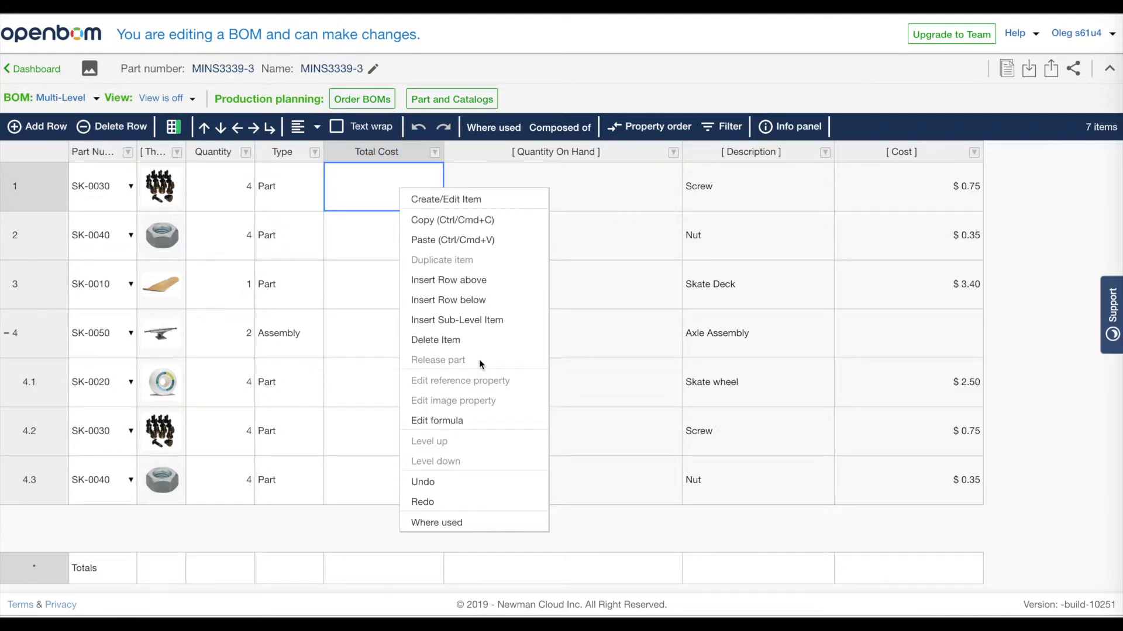
{"action": "left_click", "coordinate": [450, 420]}
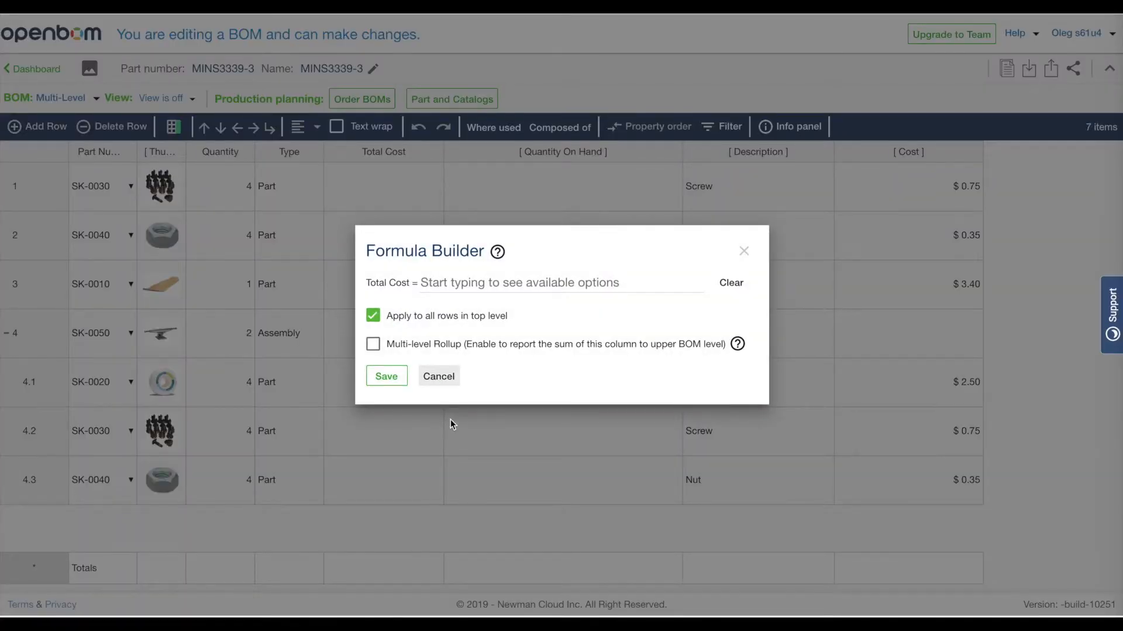
{"action": "left_click", "coordinate": [439, 283]}
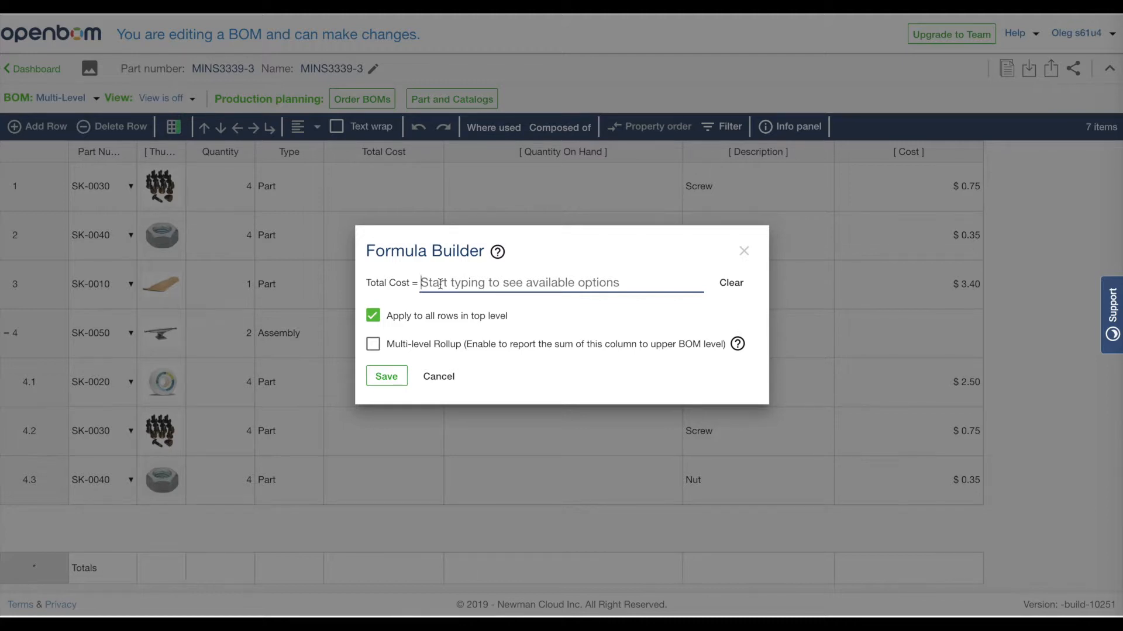
{"action": "type", "text": "co"}
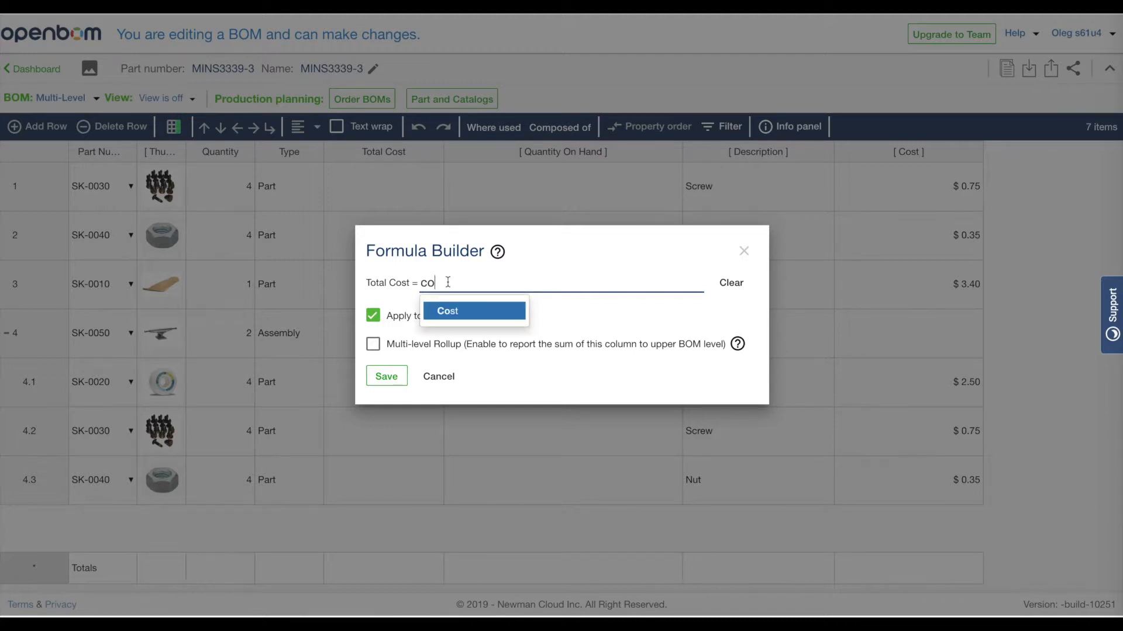
{"action": "left_click", "coordinate": [483, 316]}
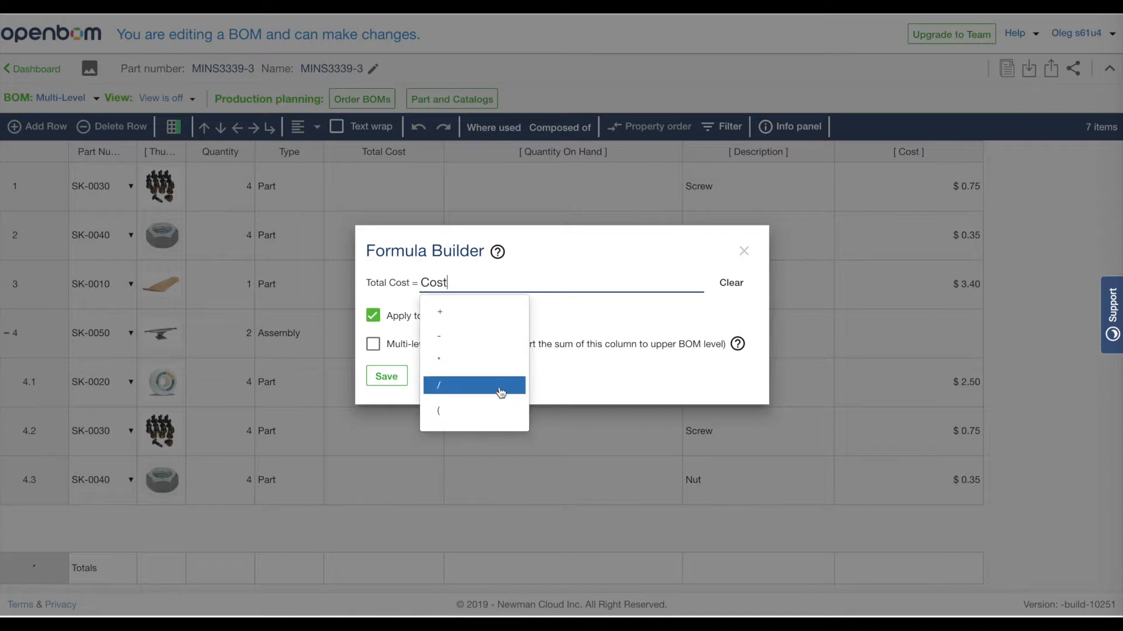
{"action": "left_click", "coordinate": [466, 360]}
{"action": "left_click", "coordinate": [465, 315]}
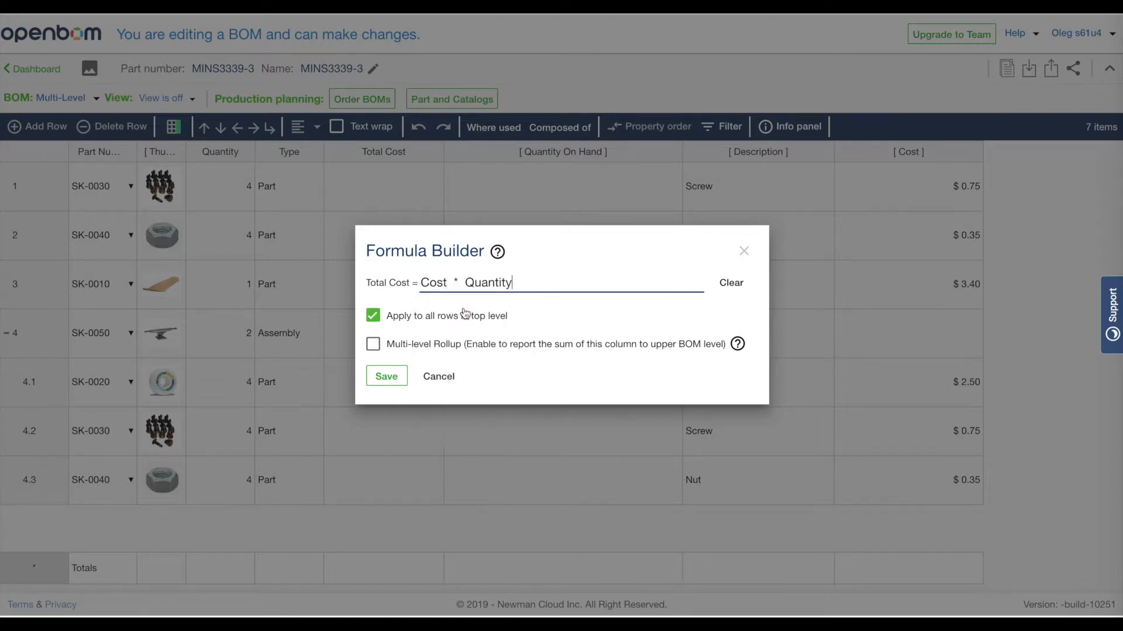
Enable Multi-level Rollup for the Total Cost formula with Quantity as the quantity property, and save the formula.
{"action": "left_click", "coordinate": [601, 380]}
{"action": "left_click", "coordinate": [372, 344]}
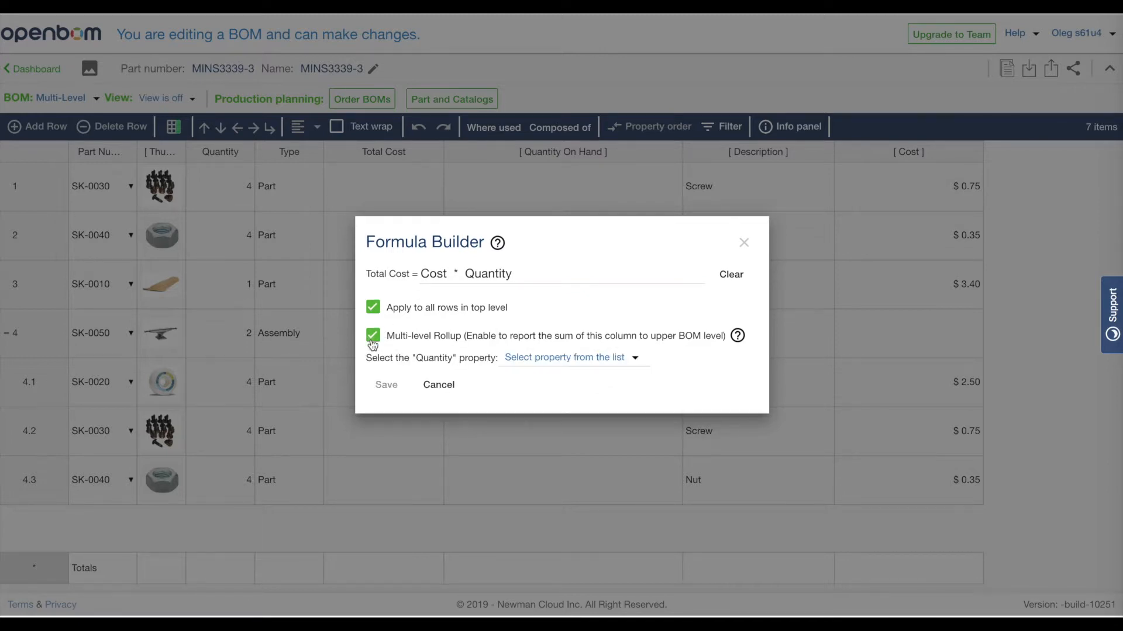
{"action": "left_click", "coordinate": [548, 359]}
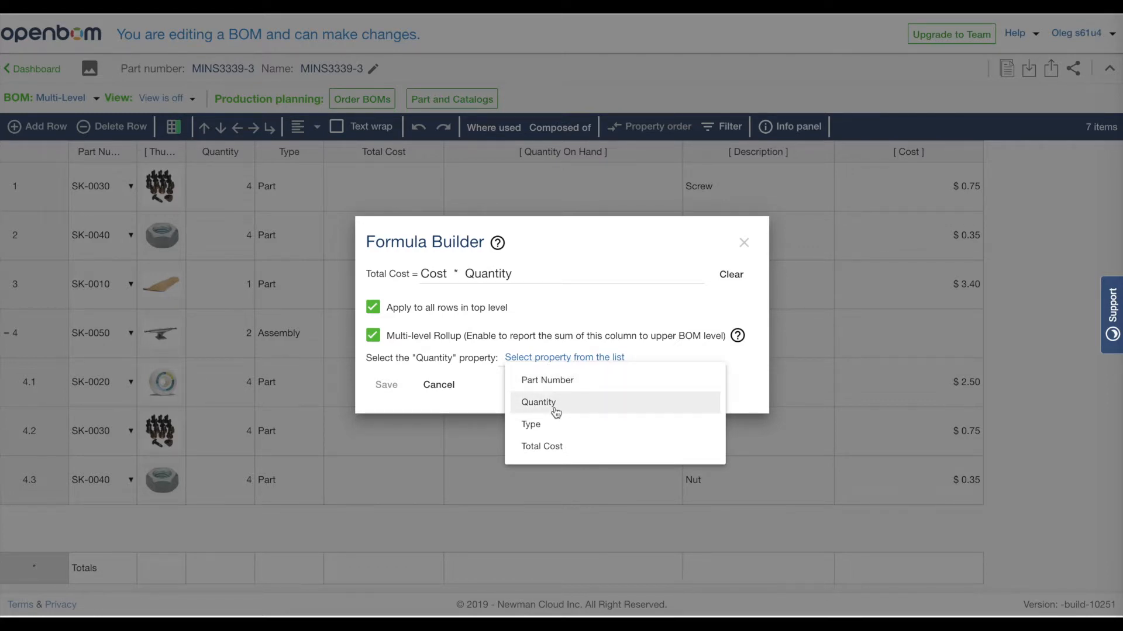
{"action": "left_click", "coordinate": [555, 409]}
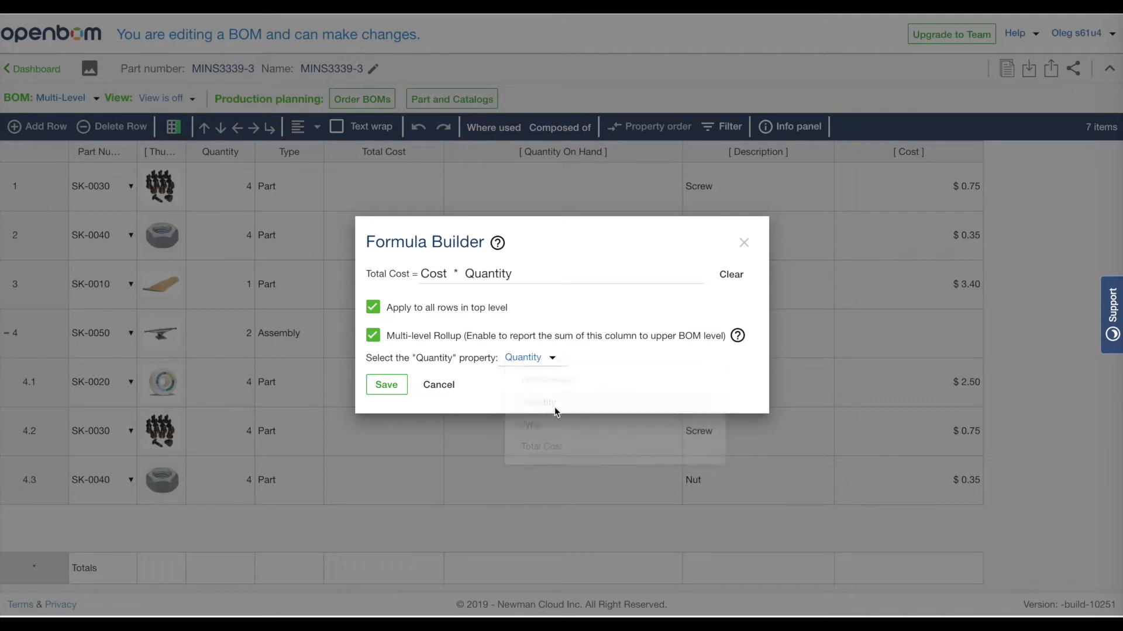
{"action": "left_click", "coordinate": [396, 390]}
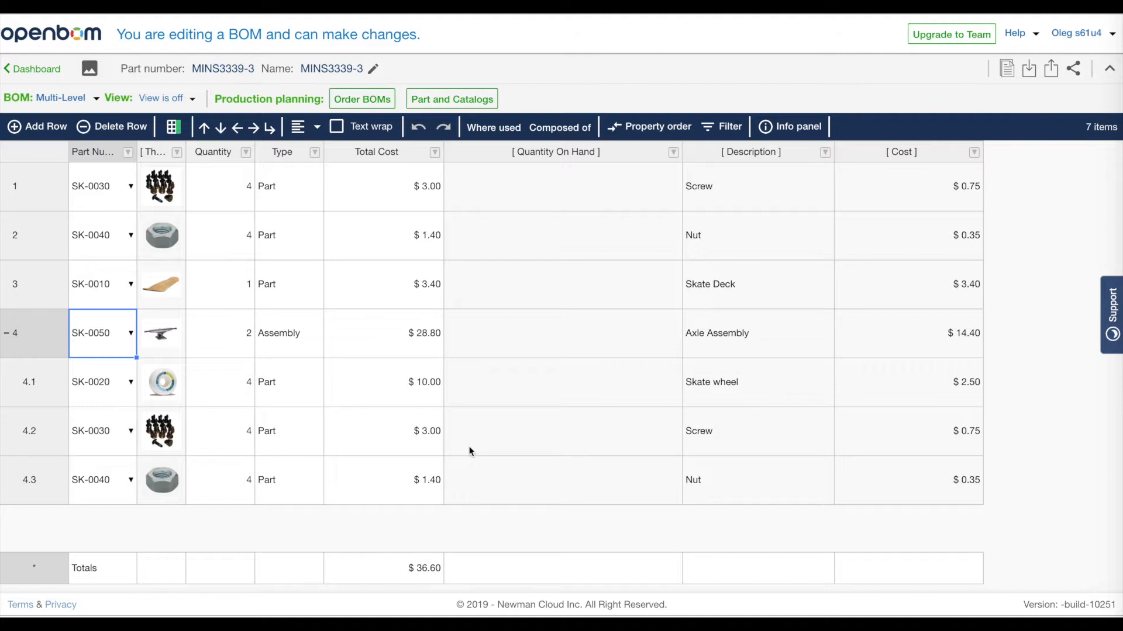
Review the Total Cost of the axle assembly's sub-parts and the assembly's own Cost, Quantity and Total Cost.
{"action": "left_click", "coordinate": [418, 479]}
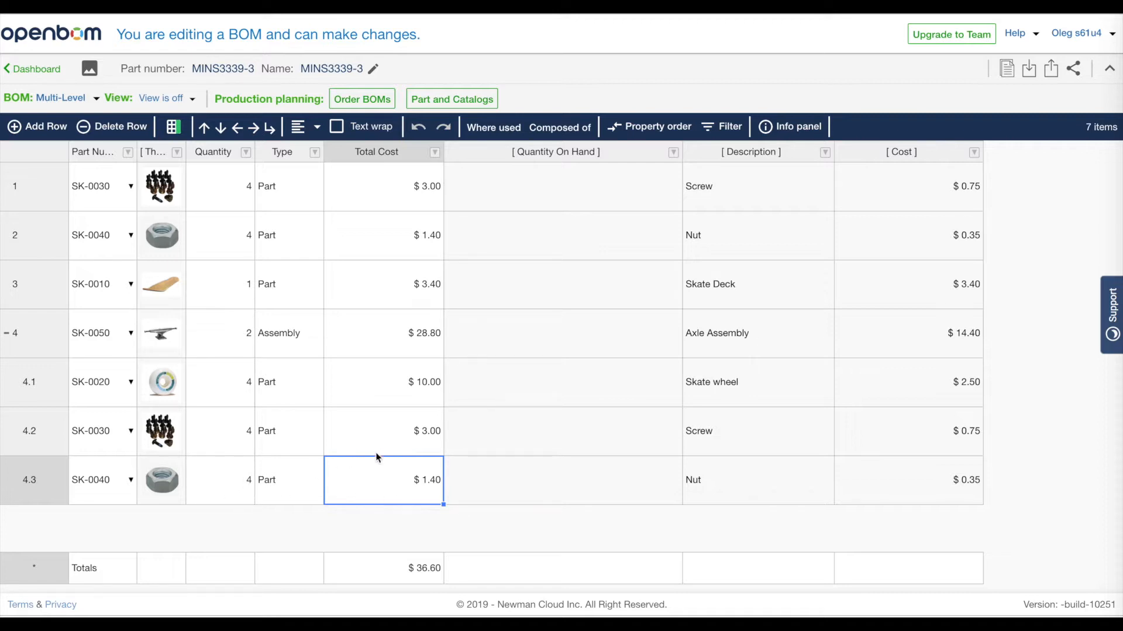
{"action": "left_click", "coordinate": [402, 441]}
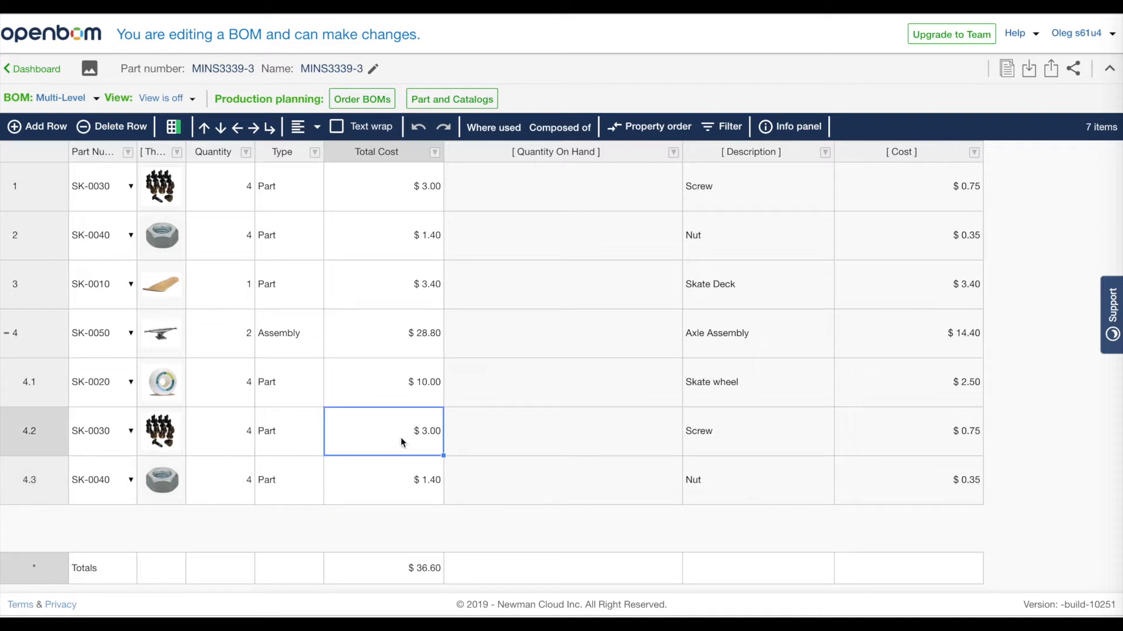
{"action": "left_click", "coordinate": [392, 383]}
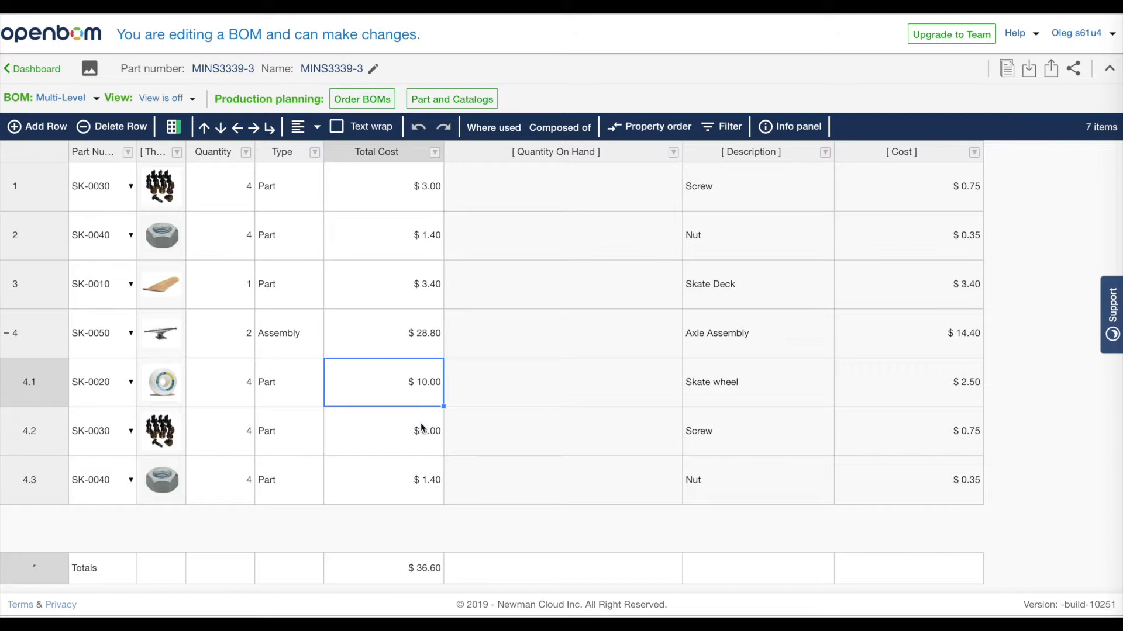
{"action": "left_click", "coordinate": [931, 343]}
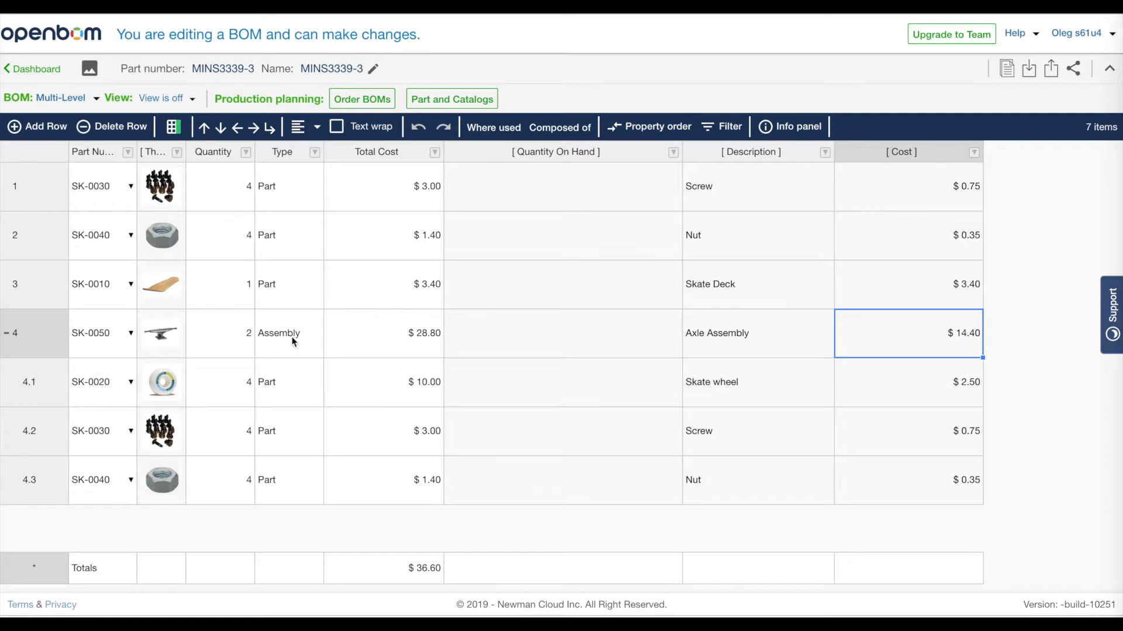
{"action": "left_click", "coordinate": [251, 336]}
{"action": "left_click", "coordinate": [401, 332]}
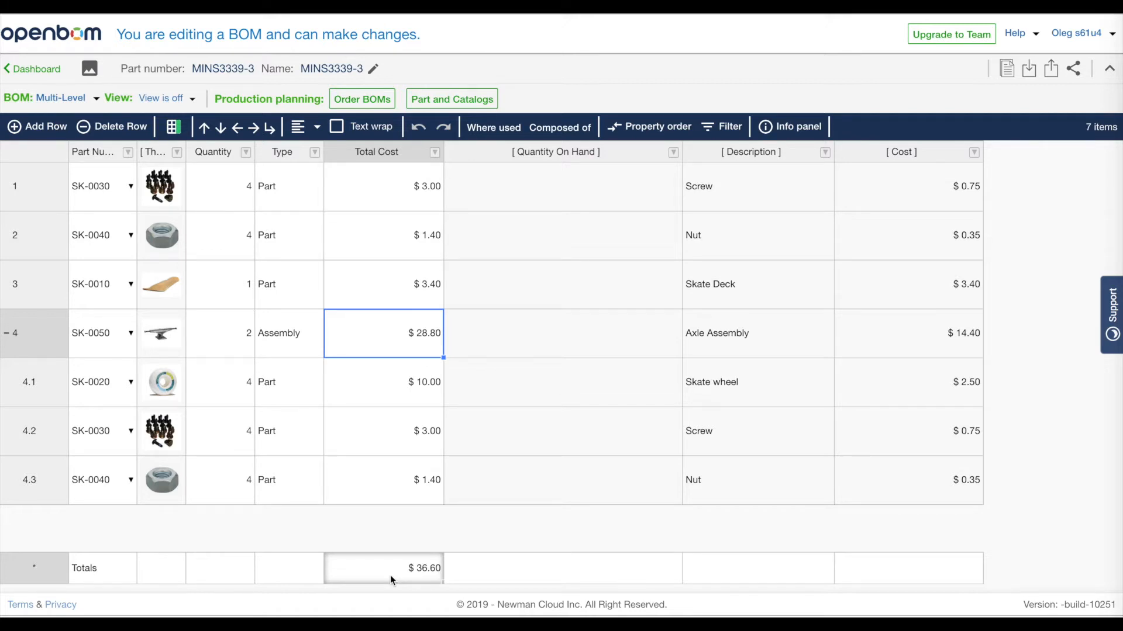
Set the Quantity of both the top-level nut SK-0040 and the top-level screw SK-0030 to 6.
{"action": "left_click", "coordinate": [232, 235]}
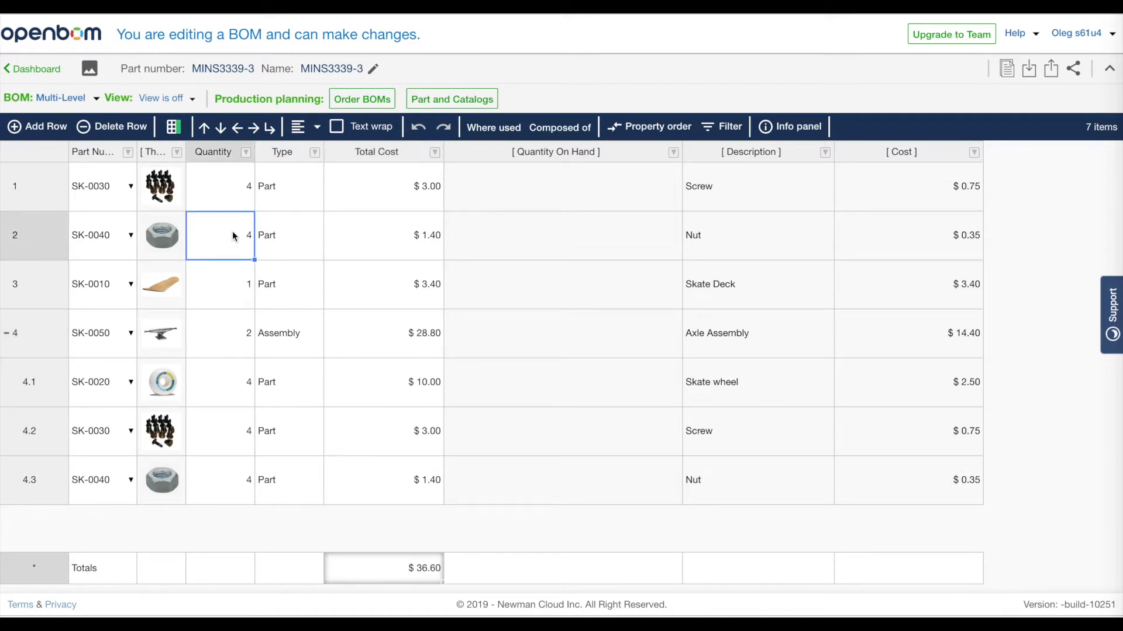
{"action": "type", "text": "6"}
{"action": "key", "text": "Return"}
{"action": "key", "text": "Up"}
{"action": "key", "text": "Up"}
{"action": "type", "text": "6"}
{"action": "key", "text": "Return"}
{"action": "left_click", "coordinate": [329, 293]}
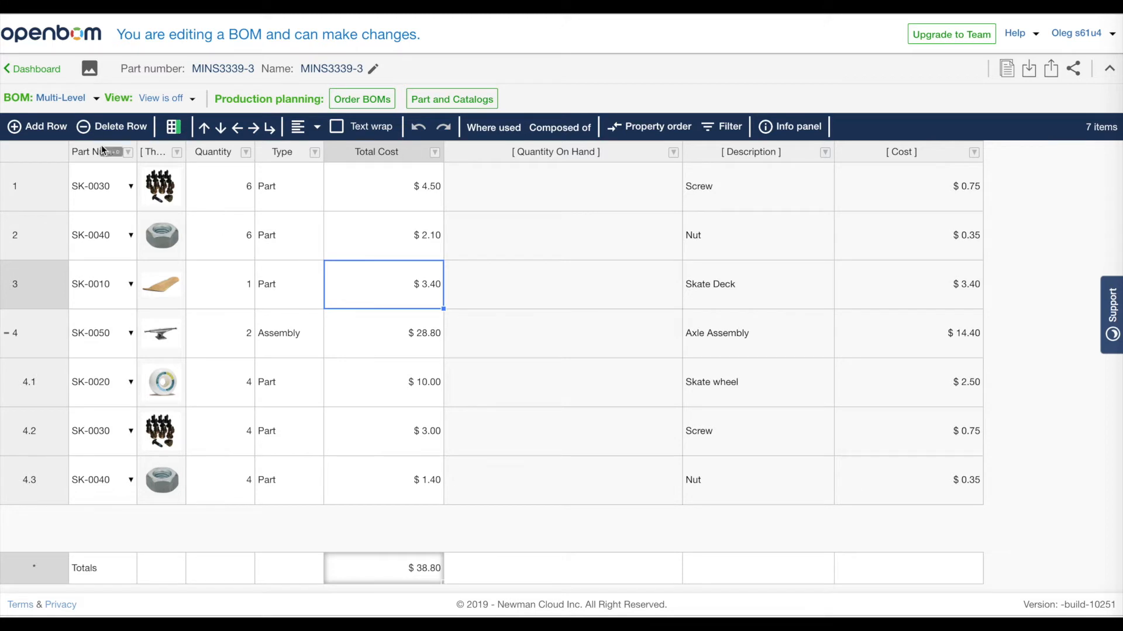
Check the updated quantities and total costs in the Flattened BOM and switch back to Multi-Level.
{"action": "left_click", "coordinate": [73, 100]}
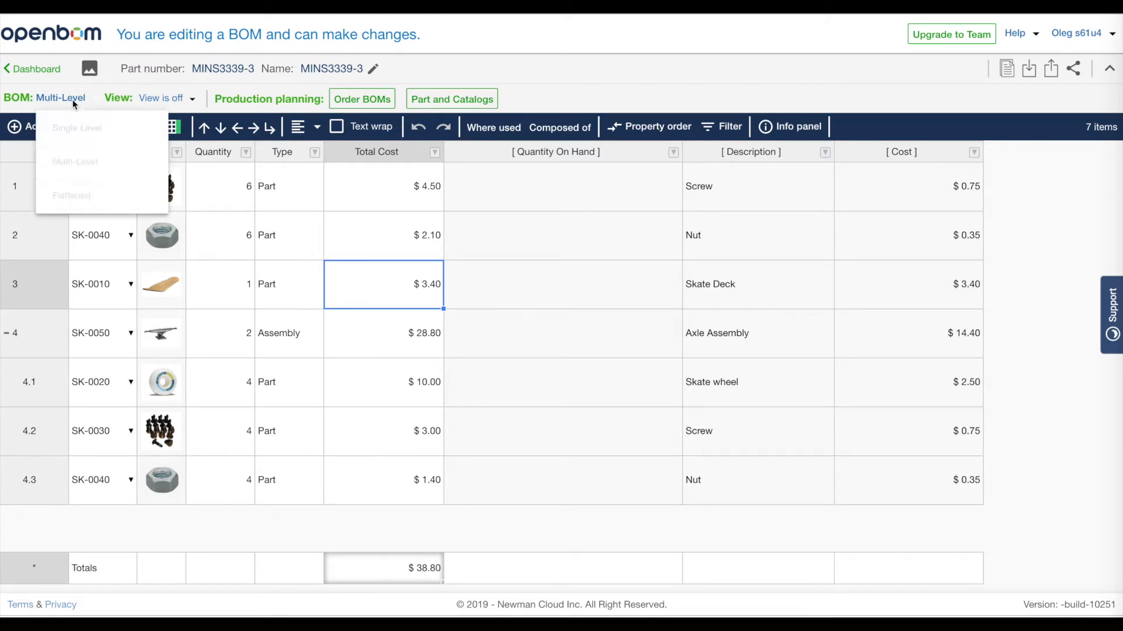
{"action": "left_click", "coordinate": [92, 199]}
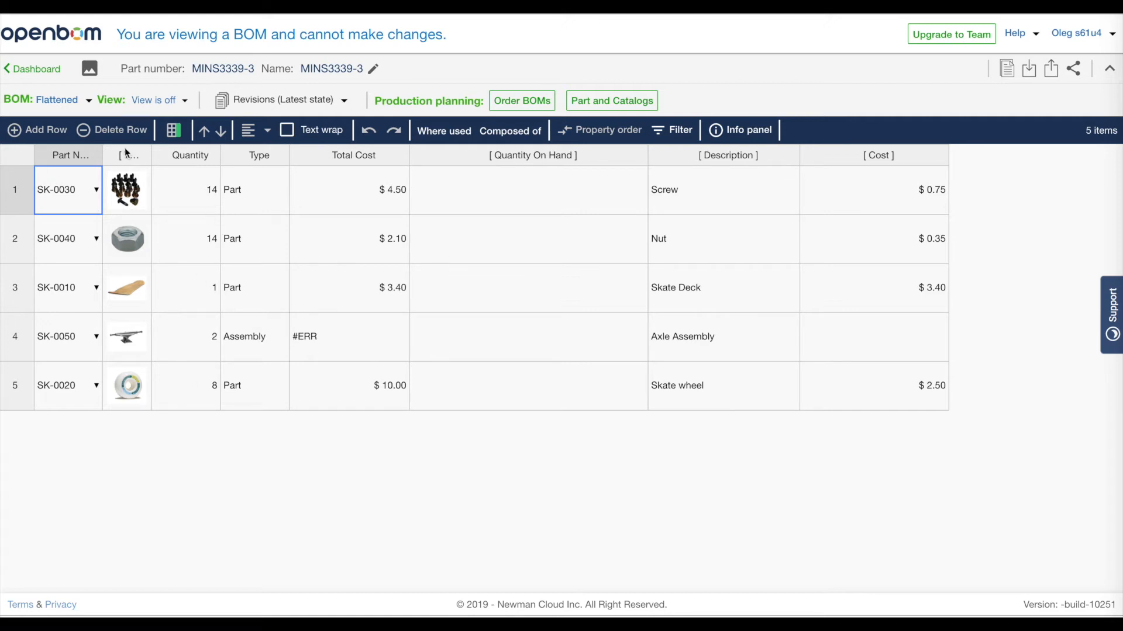
{"action": "left_click", "coordinate": [69, 104]}
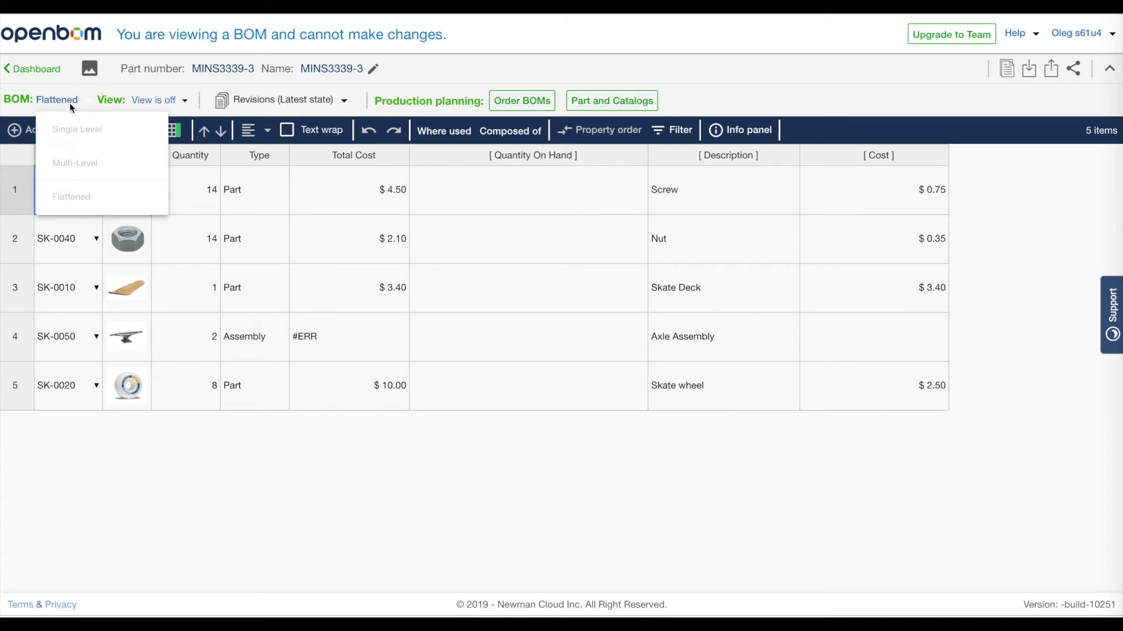
{"action": "left_click", "coordinate": [91, 166]}
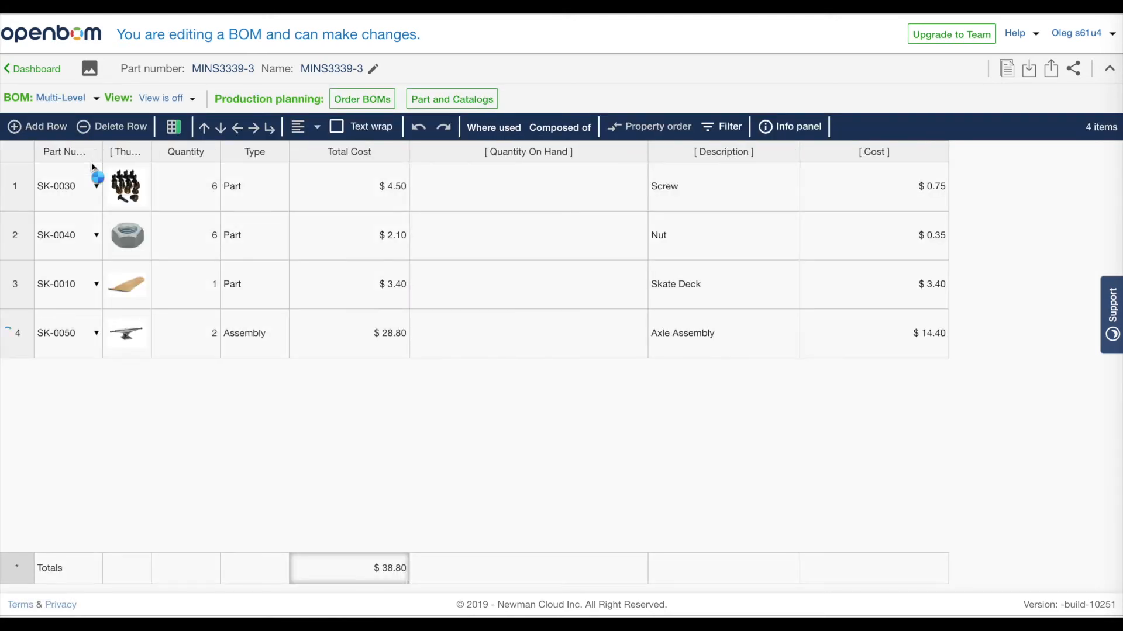